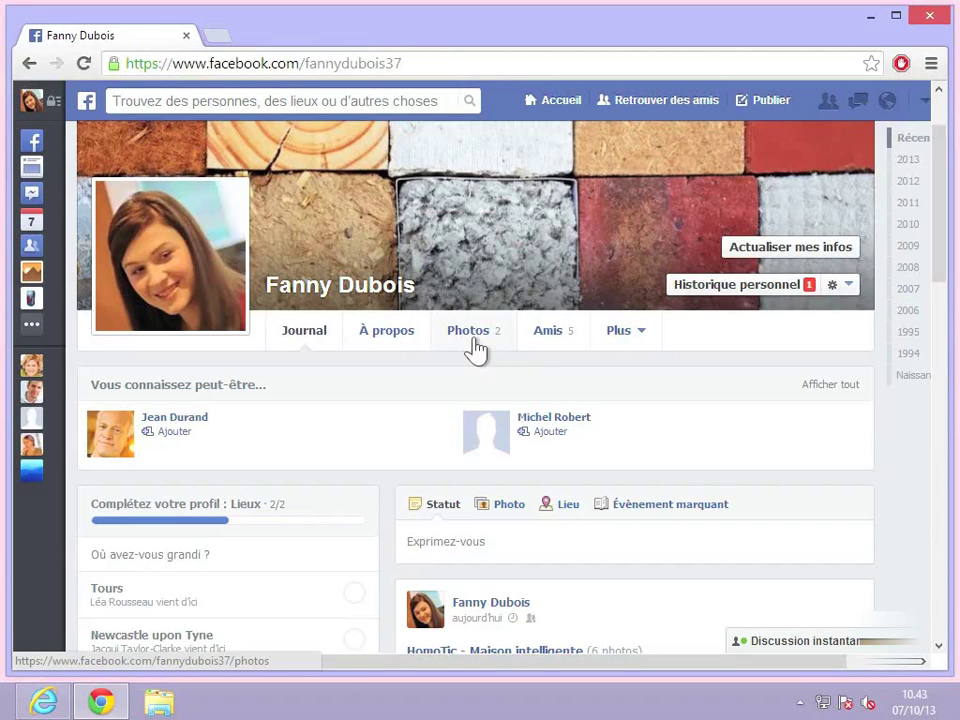
Open the photo albums of the profile and browse the album list.
{"action": "left_click", "coordinate": [471, 334]}
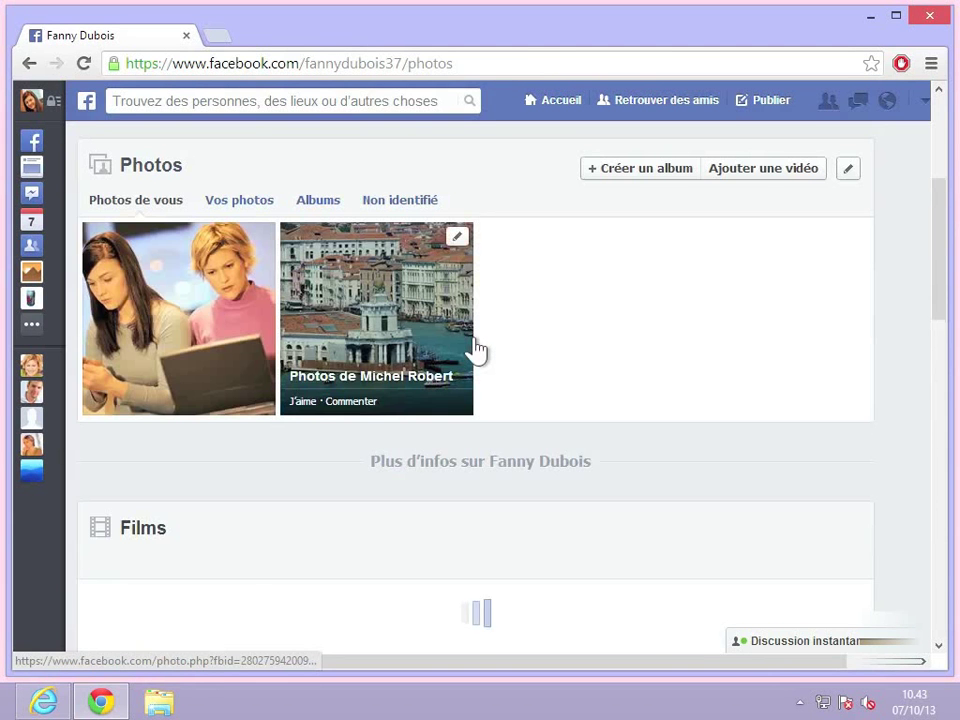
{"action": "left_click", "coordinate": [318, 200]}
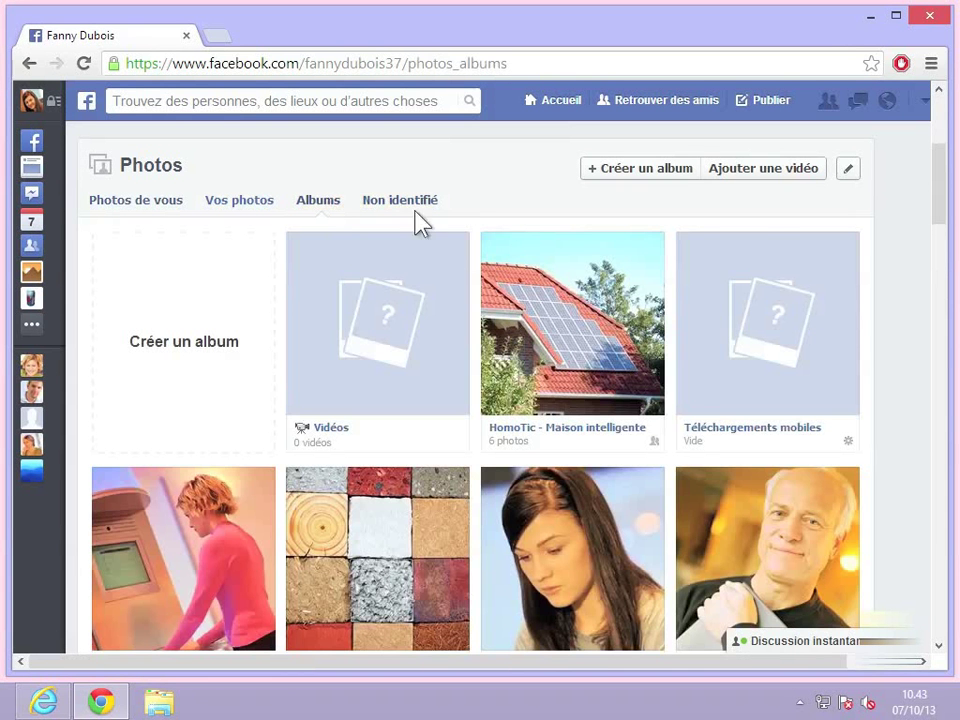
{"action": "scroll", "coordinate": [583, 300], "scroll_direction": "down", "scroll_amount": 8}
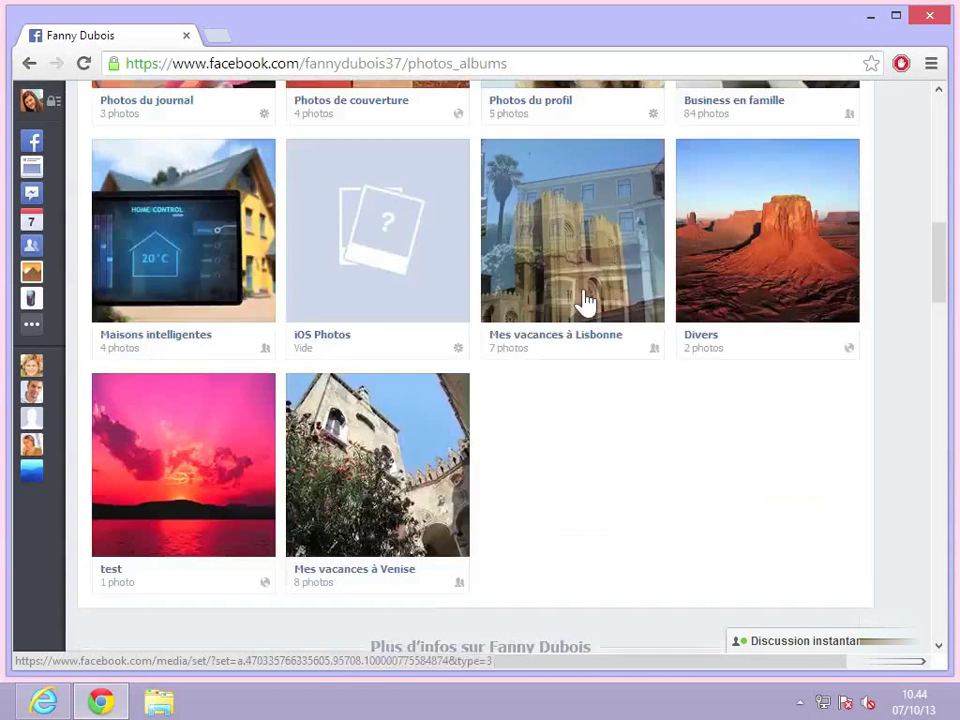
{"action": "scroll", "coordinate": [585, 300], "scroll_direction": "up", "scroll_amount": 6}
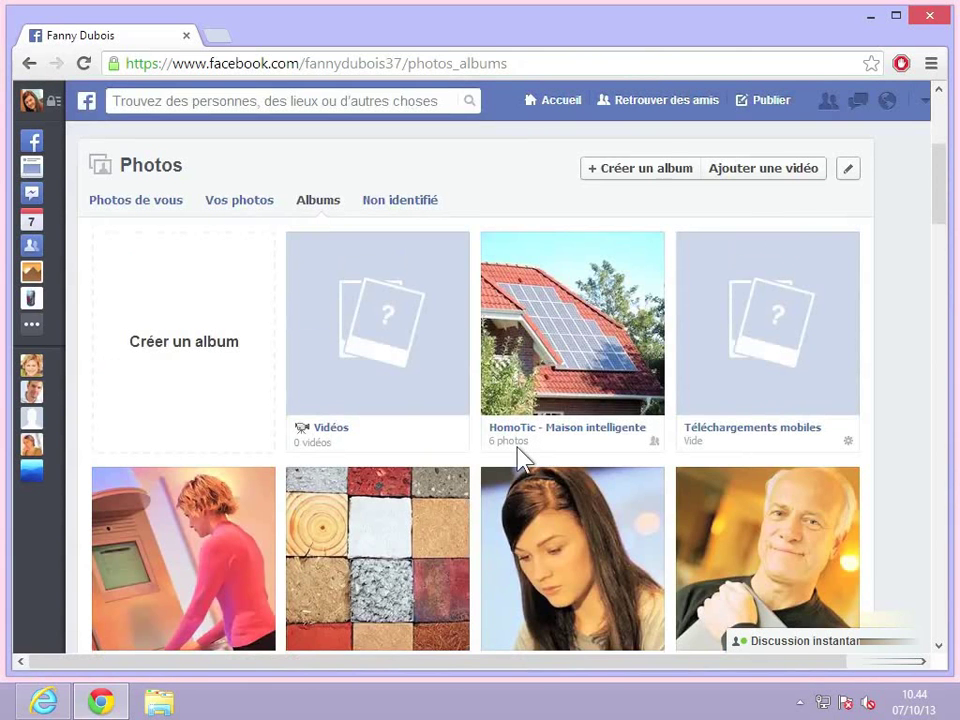
Start a custom privacy setting for the HomoTic - Maison intelligente album and open it to "Amis et leurs amis".
{"action": "left_click", "coordinate": [641, 441]}
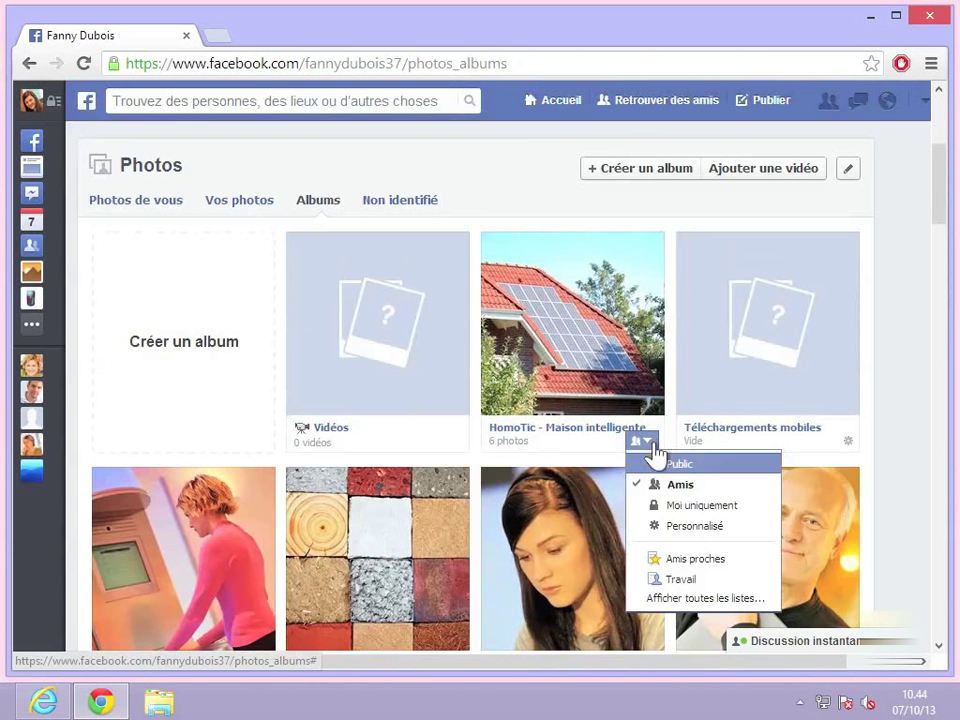
{"action": "left_click", "coordinate": [687, 527]}
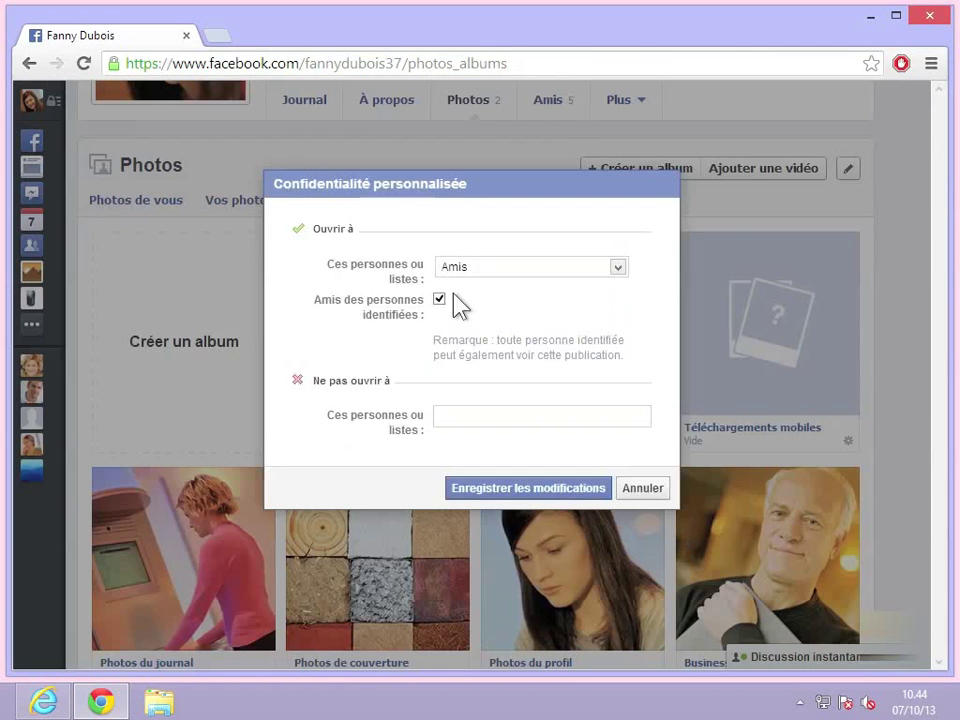
{"action": "left_click", "coordinate": [510, 268]}
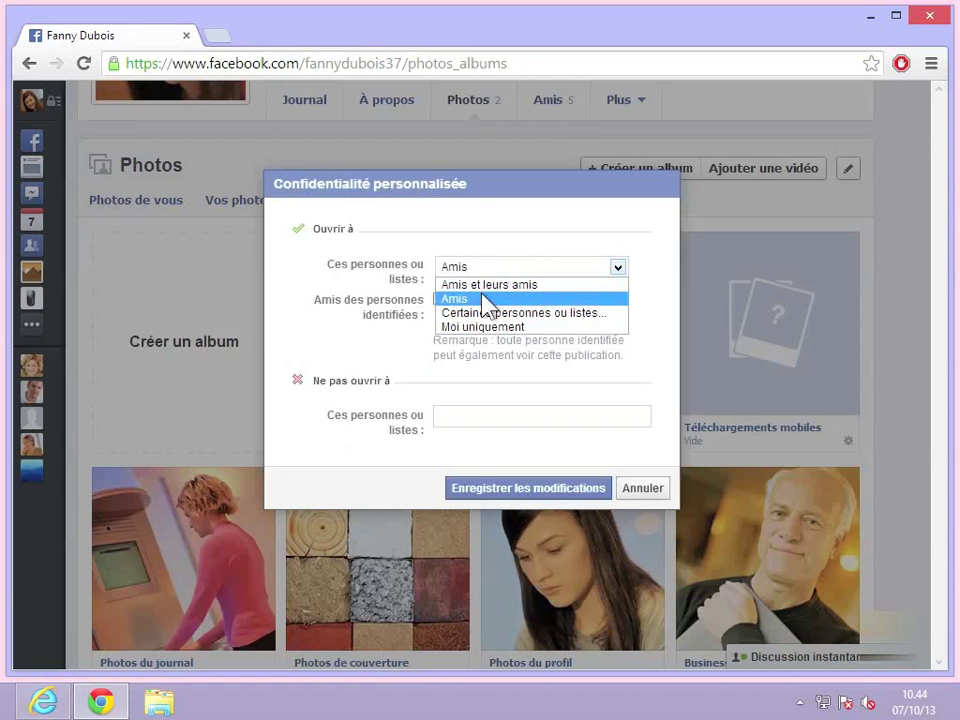
{"action": "left_click", "coordinate": [487, 285]}
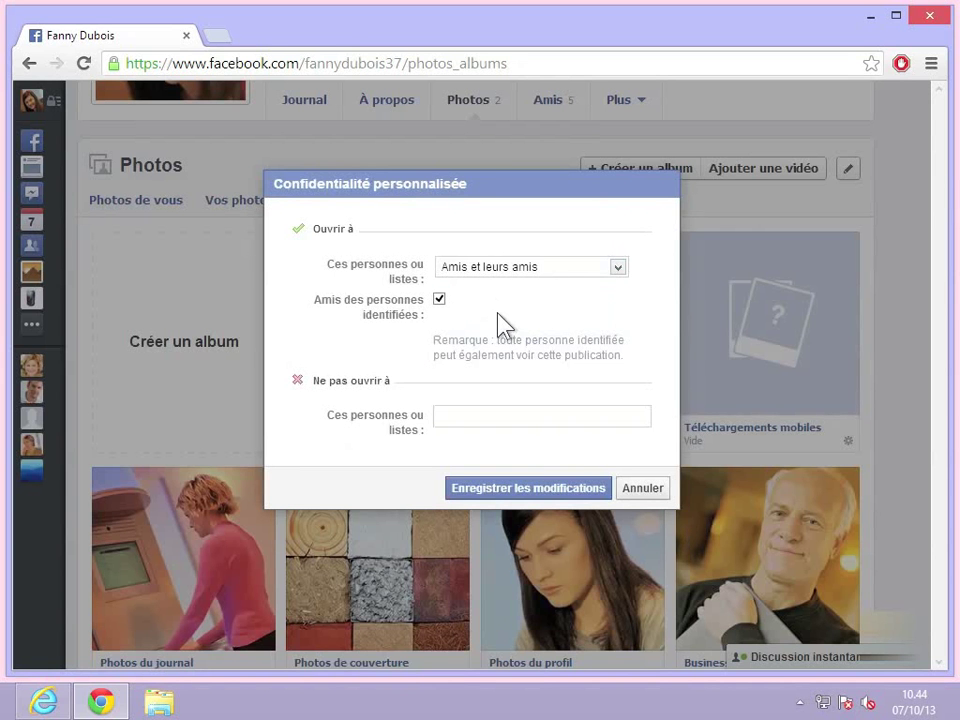
Exclude one friend whose name starts with "l" from seeing the album and save the privacy changes.
{"action": "left_click", "coordinate": [452, 413]}
{"action": "type", "text": "l"}
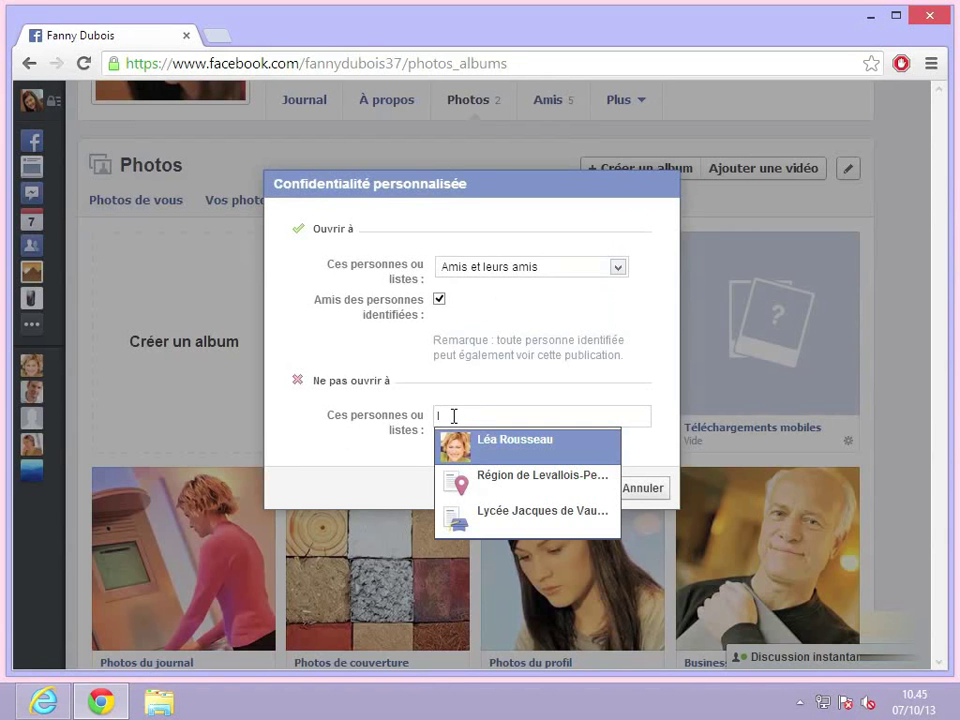
{"action": "left_click", "coordinate": [487, 445]}
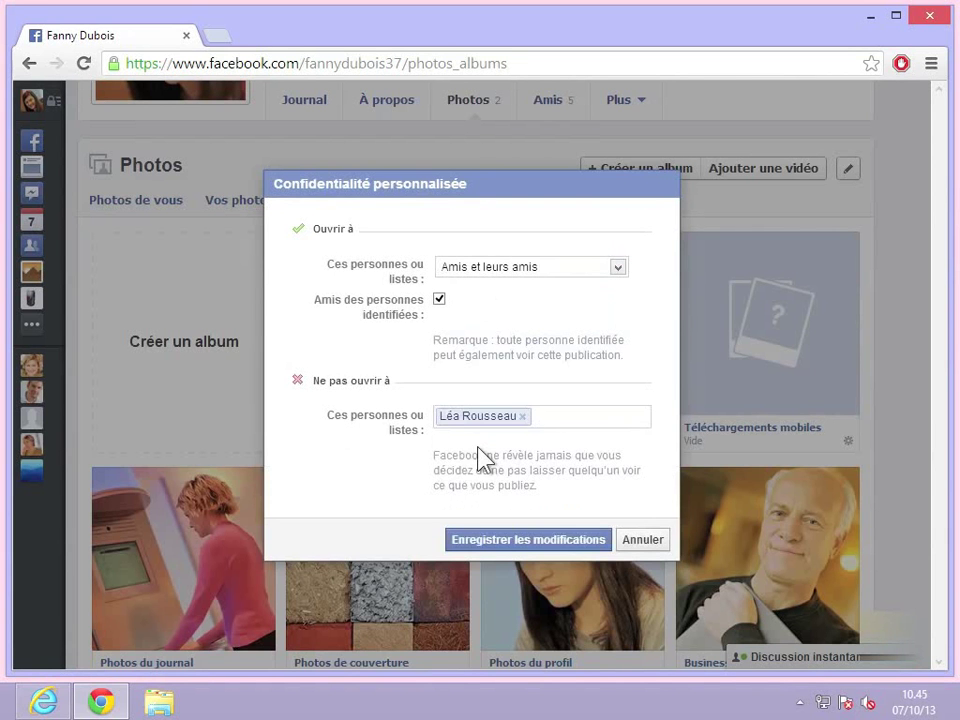
{"action": "left_click", "coordinate": [507, 545]}
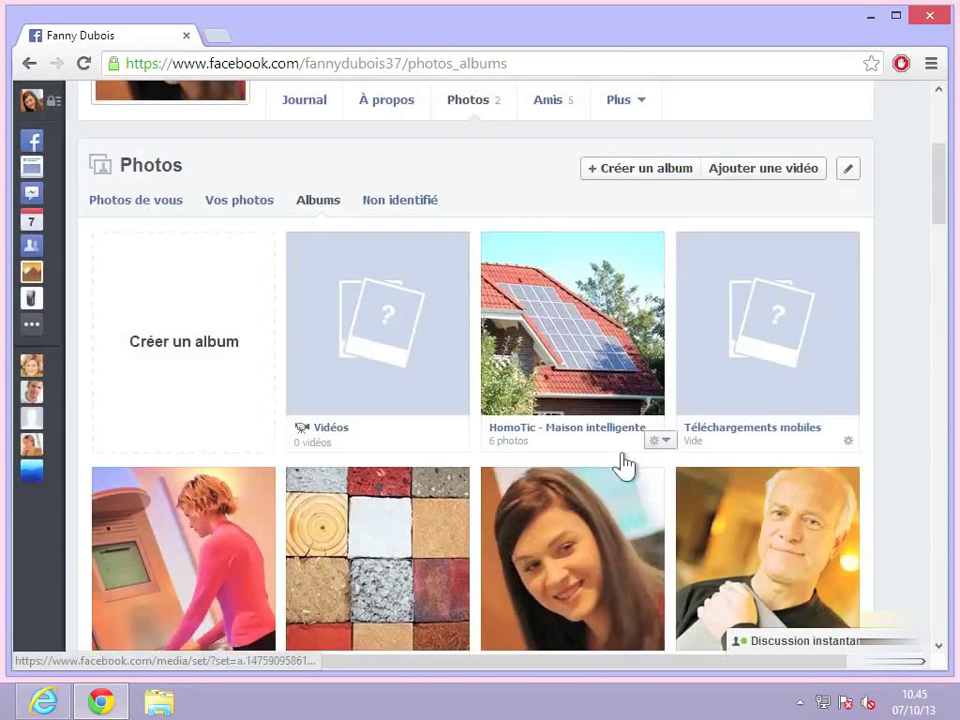
Open the HomoTic - Maison intelligente album and move the solar collage to first place and the HomoTic poster to third.
{"action": "left_click", "coordinate": [585, 440]}
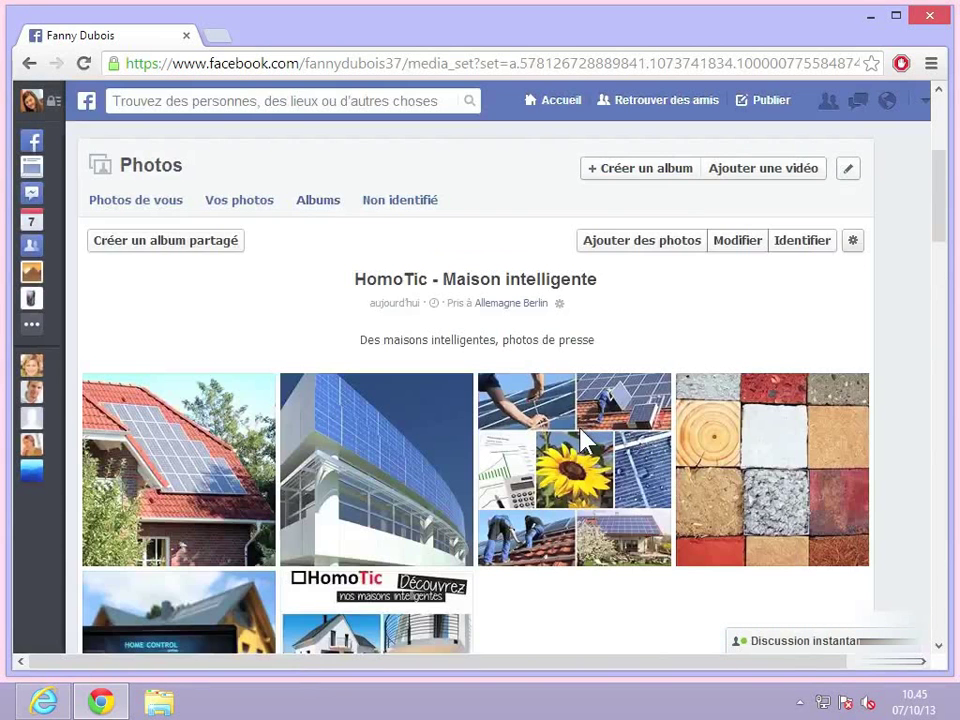
{"action": "scroll", "coordinate": [585, 440], "scroll_direction": "down", "scroll_amount": 4}
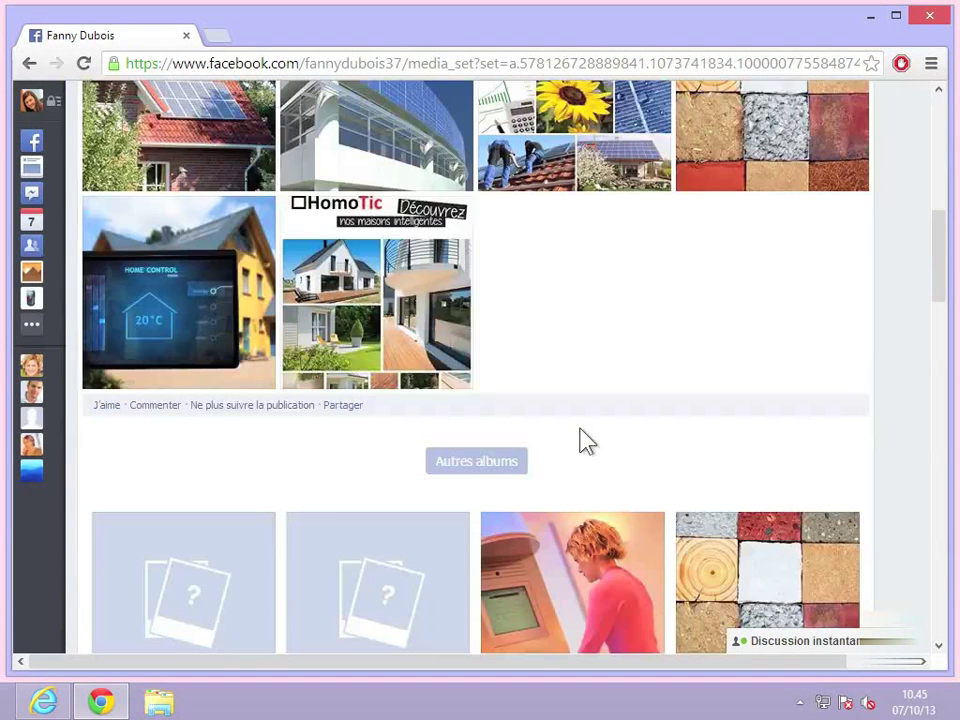
{"action": "scroll", "coordinate": [585, 440], "scroll_direction": "up", "scroll_amount": 3}
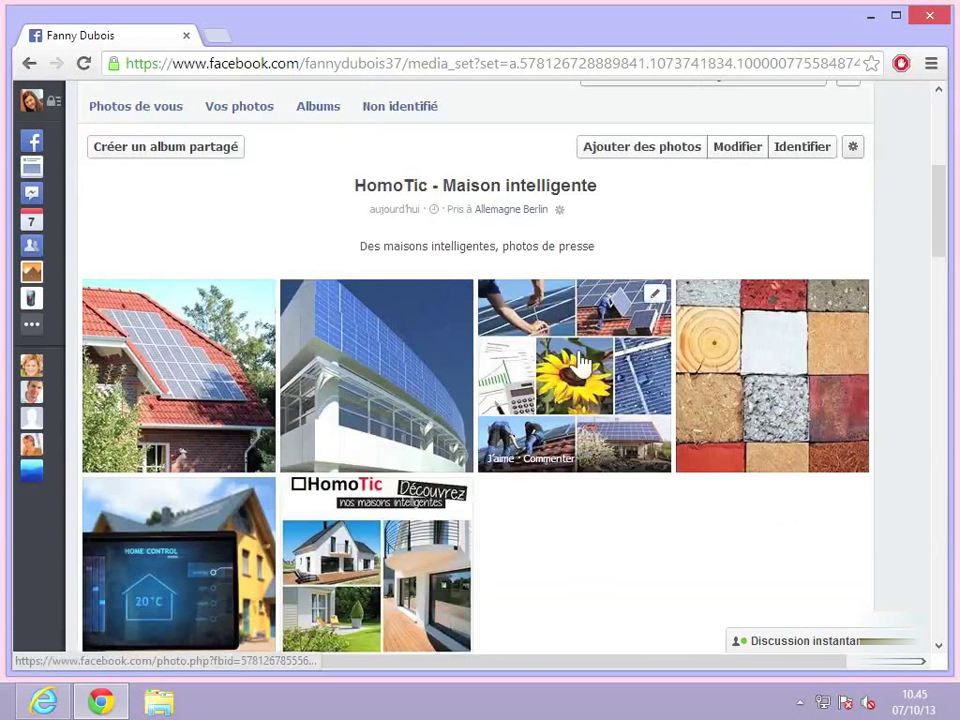
{"action": "left_click_drag", "start_coordinate": [571, 340], "coordinate": [225, 345]}
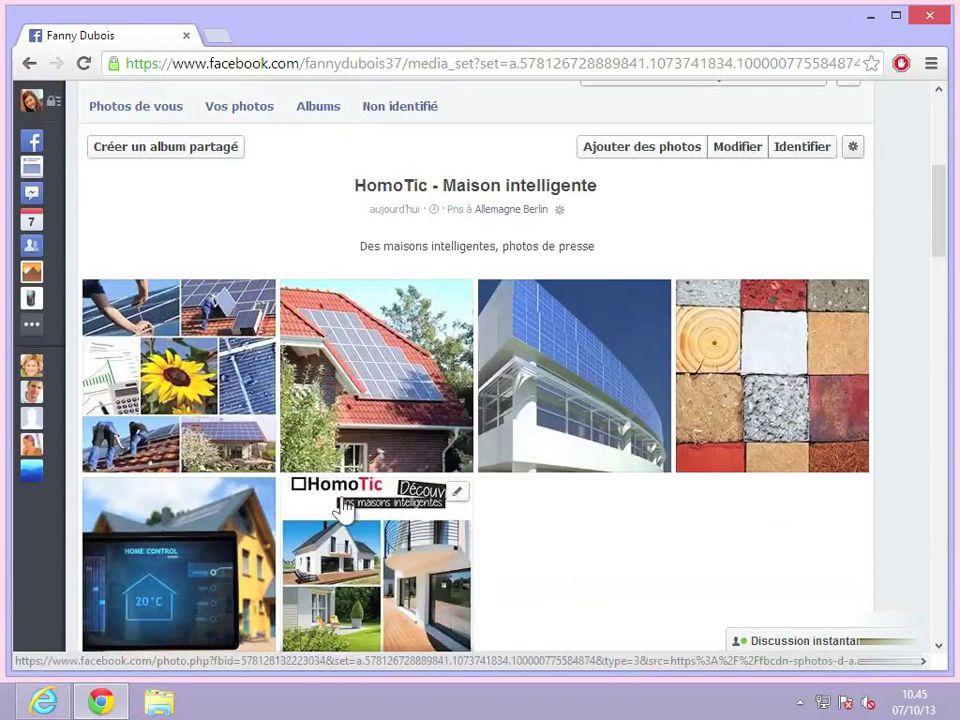
{"action": "left_click_drag", "start_coordinate": [340, 495], "coordinate": [558, 368]}
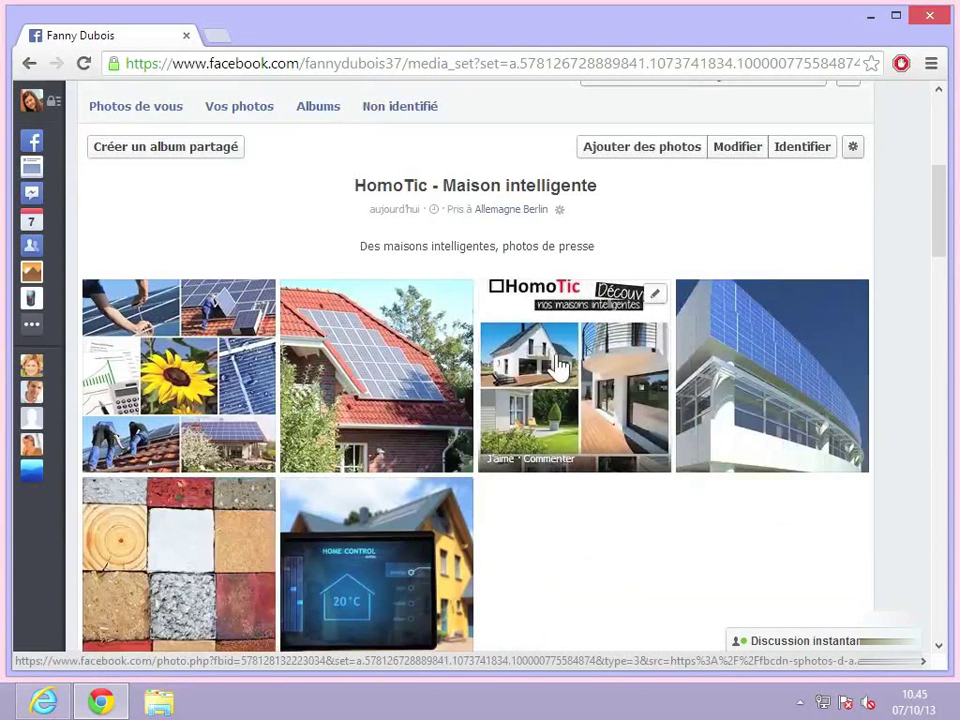
{"action": "scroll", "coordinate": [557, 368], "scroll_direction": "down", "scroll_amount": 2}
{"action": "scroll", "coordinate": [557, 368], "scroll_direction": "up", "scroll_amount": 1}
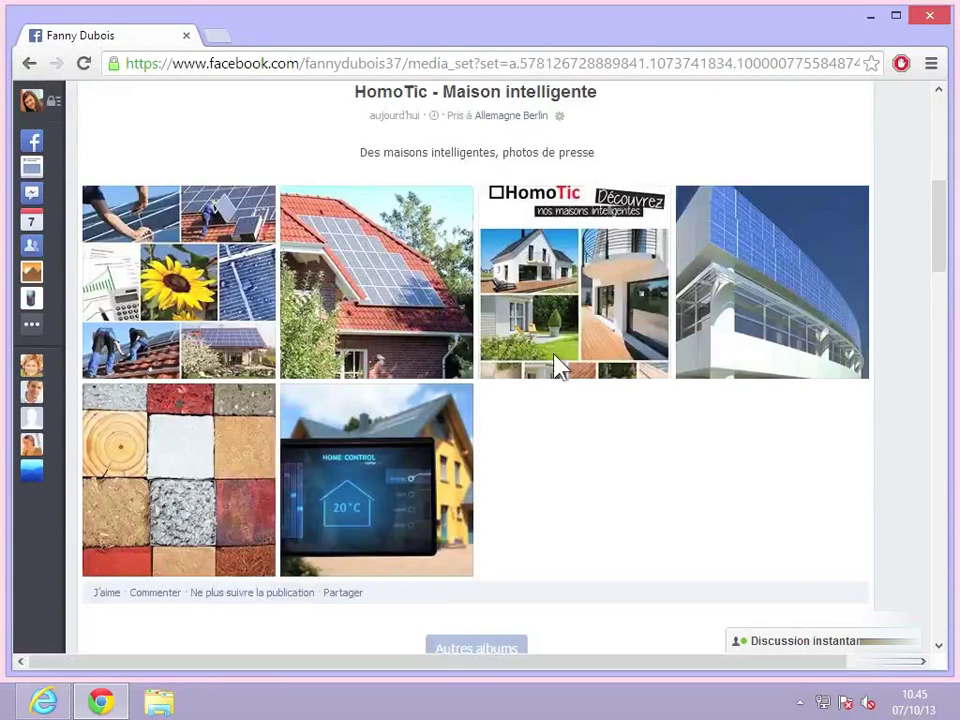
View the album's photos at full size starting from the solar collage, go forward and back, and close the viewer.
{"action": "left_click", "coordinate": [189, 280]}
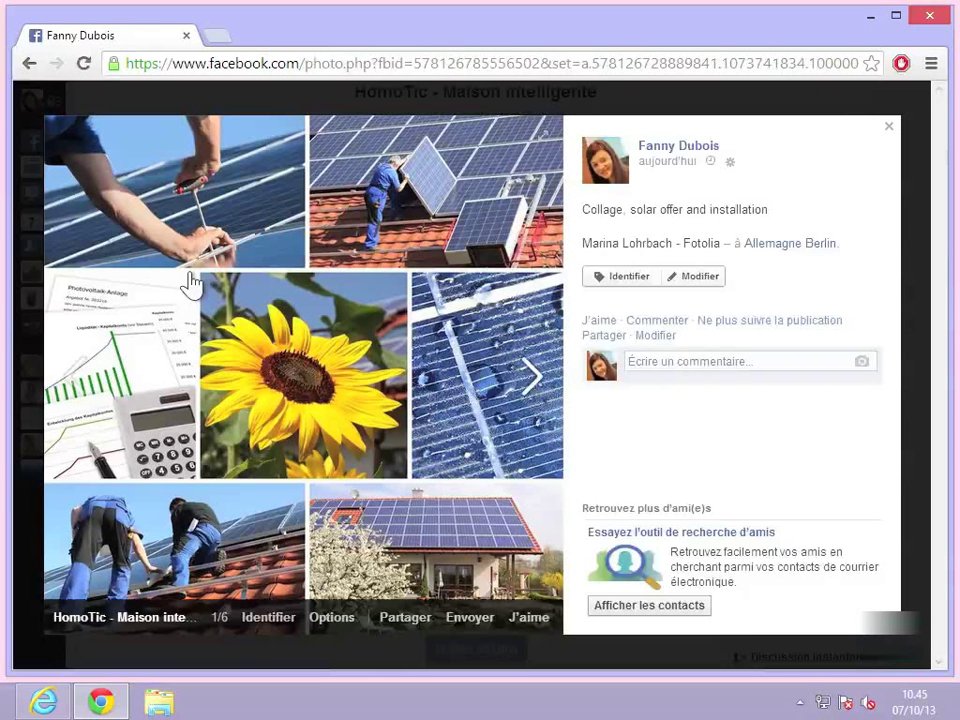
{"action": "left_click", "coordinate": [531, 377]}
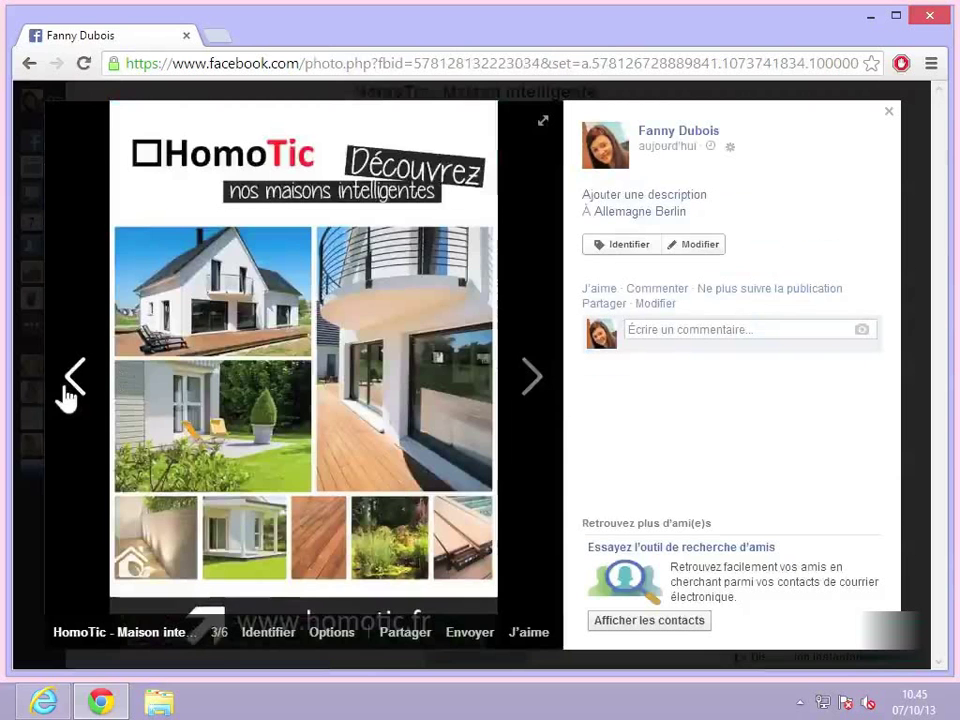
{"action": "left_click", "coordinate": [71, 390]}
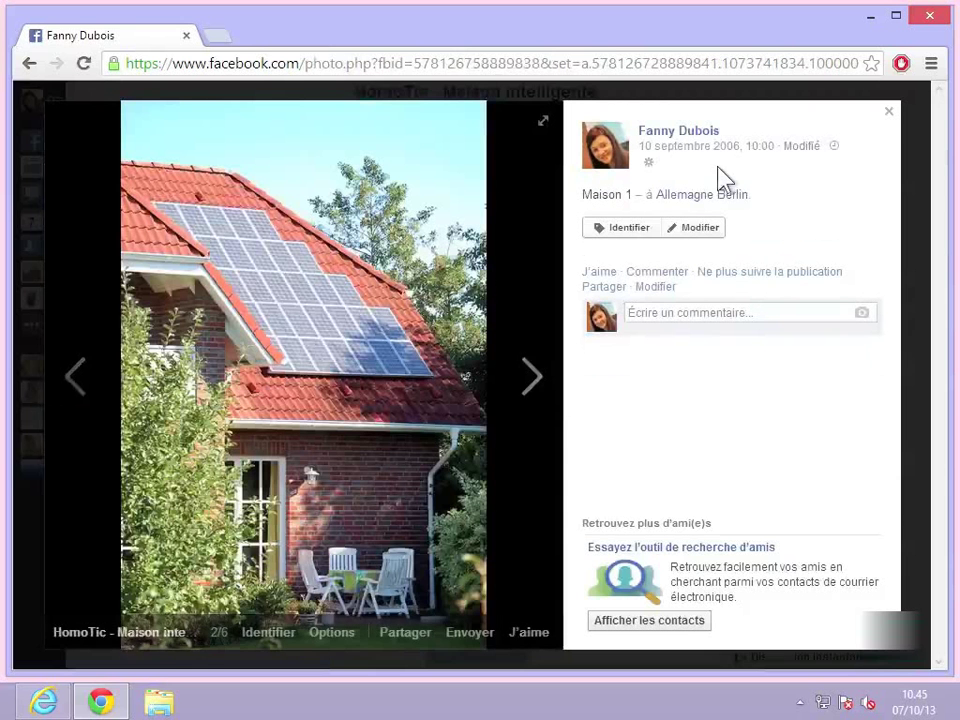
{"action": "left_click", "coordinate": [890, 113]}
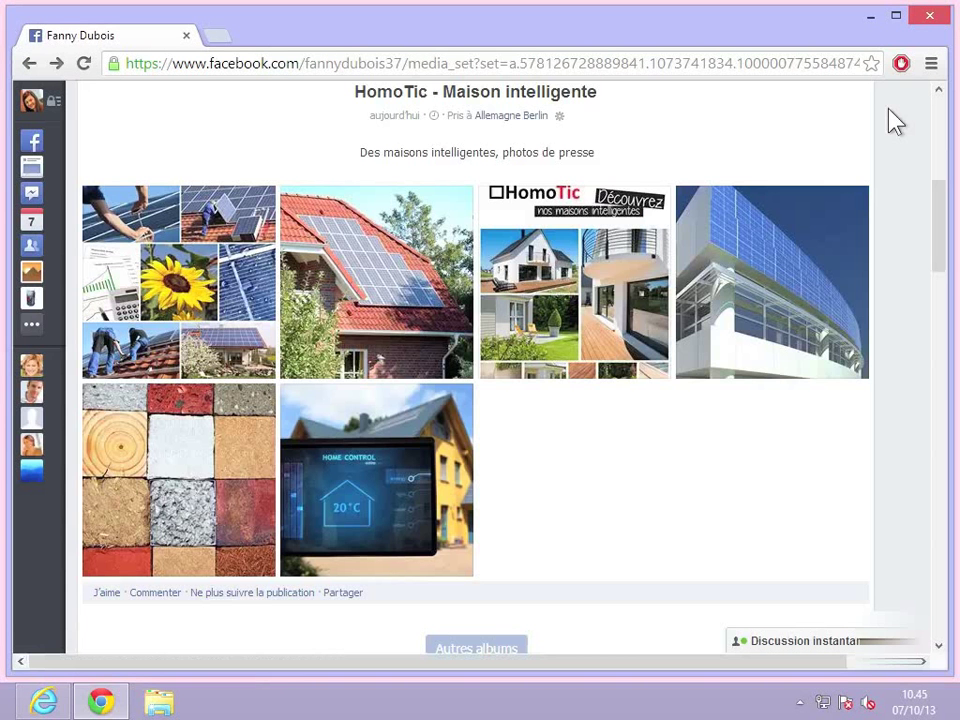
Open the album for editing and review its title, description, place, privacy and photo captions.
{"action": "scroll", "coordinate": [645, 497], "scroll_direction": "up", "scroll_amount": 2}
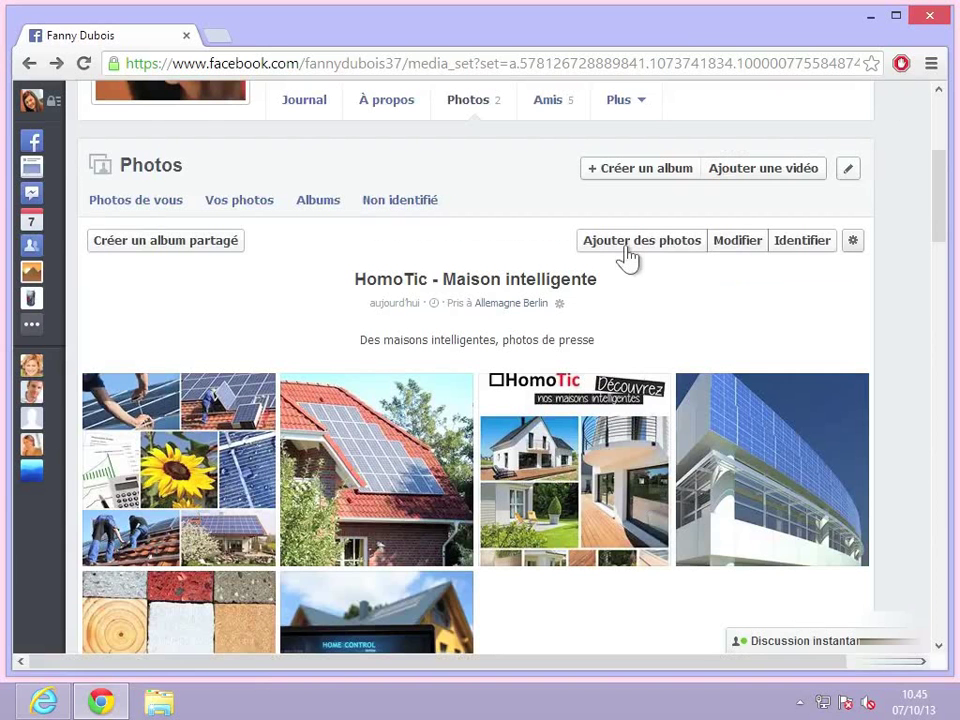
{"action": "left_click", "coordinate": [745, 242]}
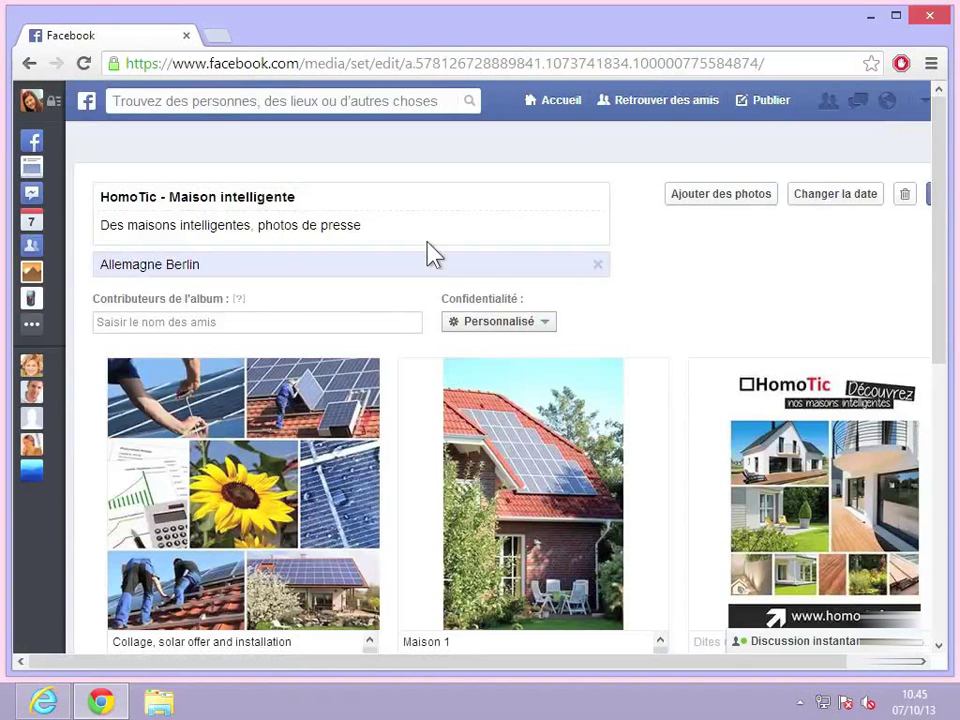
{"action": "left_click", "coordinate": [352, 233]}
{"action": "scroll", "coordinate": [755, 272], "scroll_direction": "down", "scroll_amount": 1}
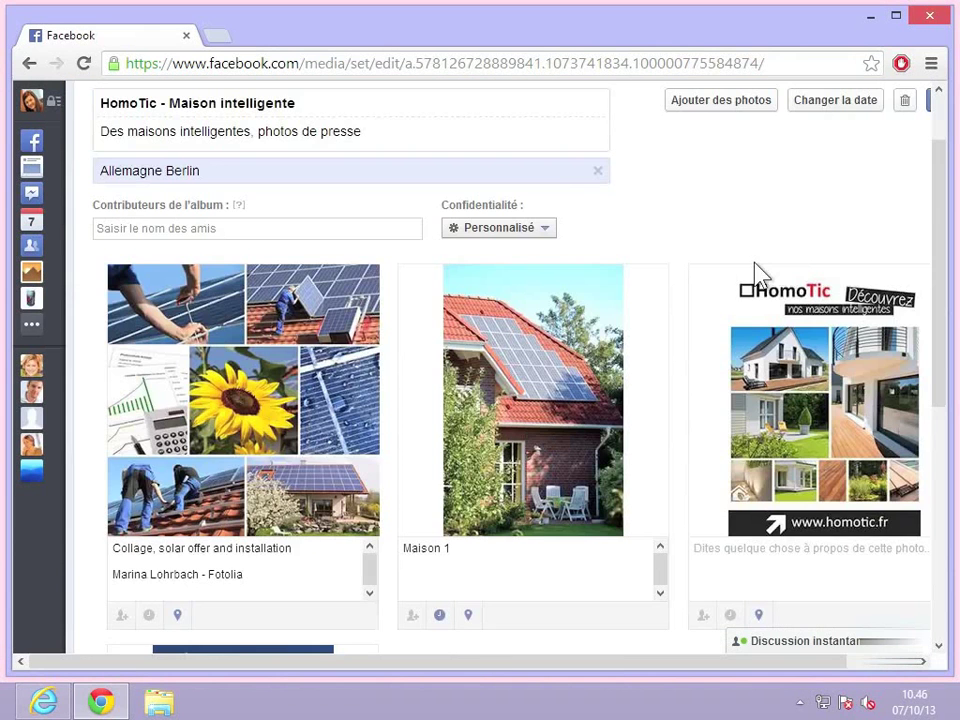
{"action": "scroll", "coordinate": [757, 270], "scroll_direction": "down", "scroll_amount": 1}
{"action": "scroll", "coordinate": [755, 240], "scroll_direction": "up", "scroll_amount": 2}
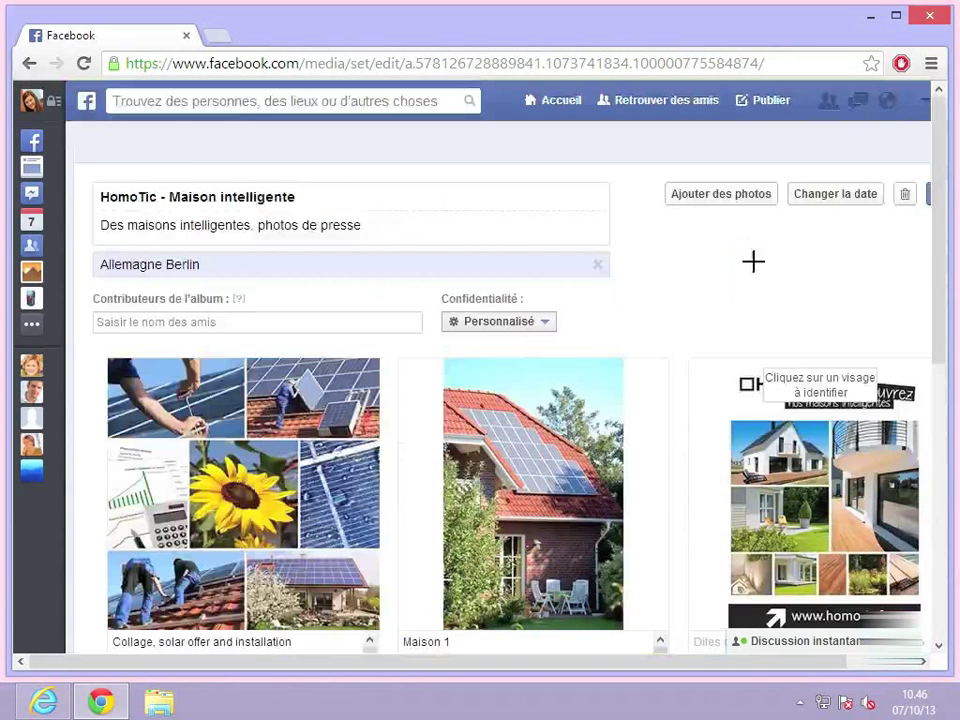
Add the photo DSCF3673.jpg from the Mes photos > Lisbonne folder to the album and publish it.
{"action": "left_click", "coordinate": [740, 214]}
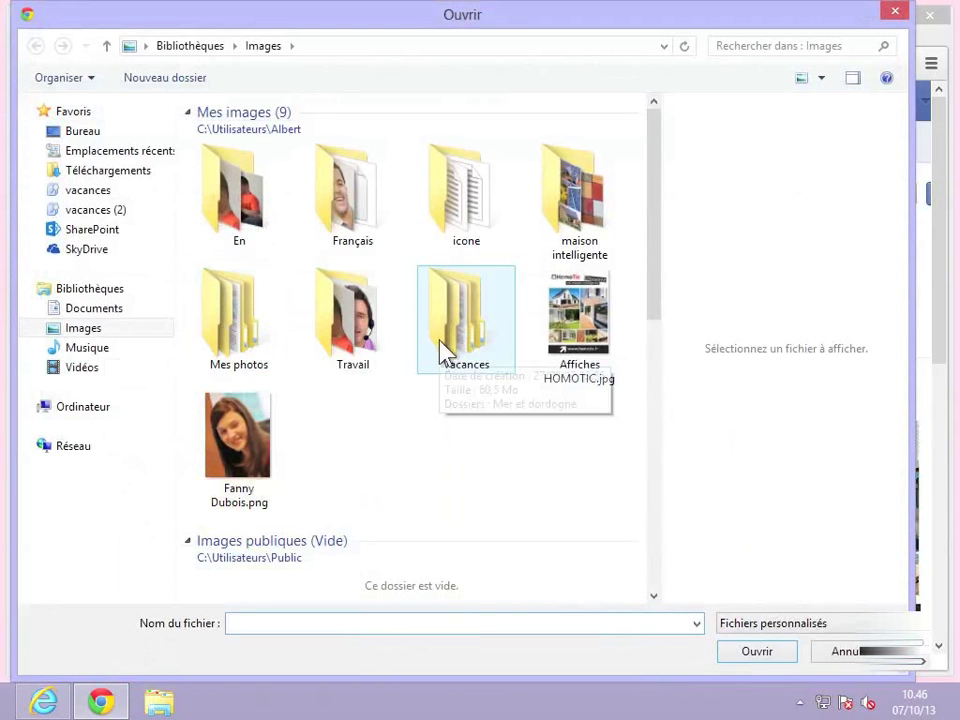
{"action": "double_click", "coordinate": [251, 343]}
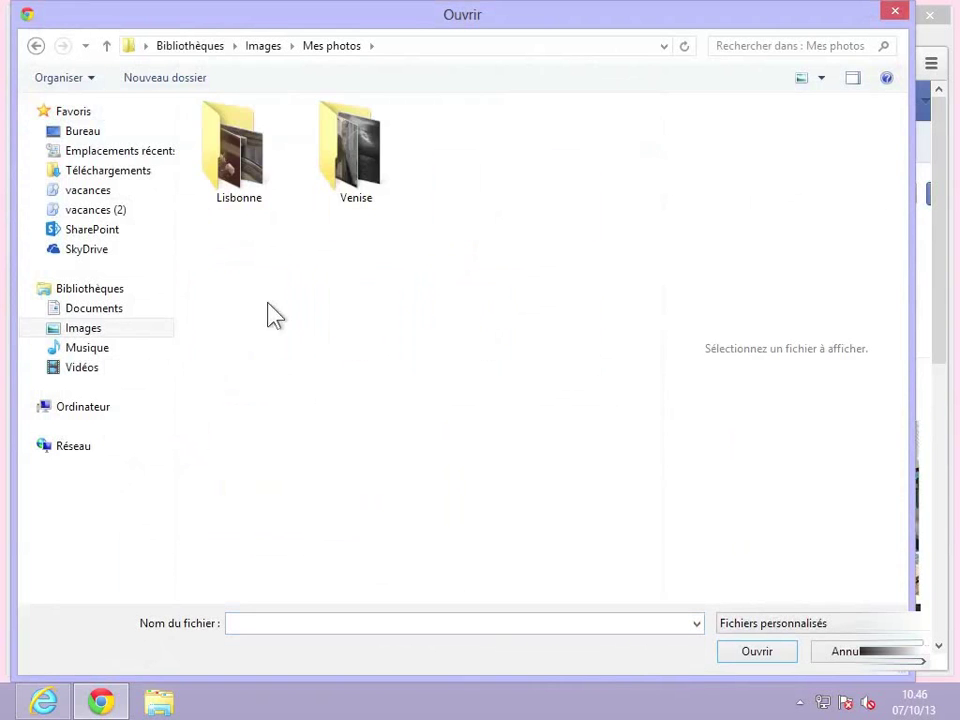
{"action": "double_click", "coordinate": [221, 197]}
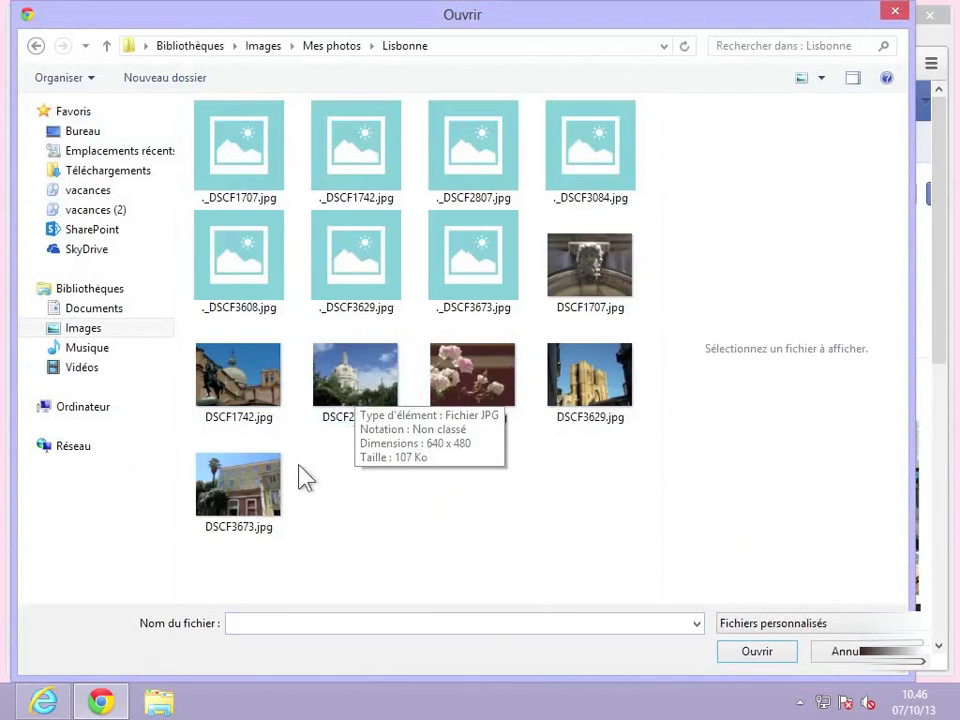
{"action": "left_click", "coordinate": [238, 490]}
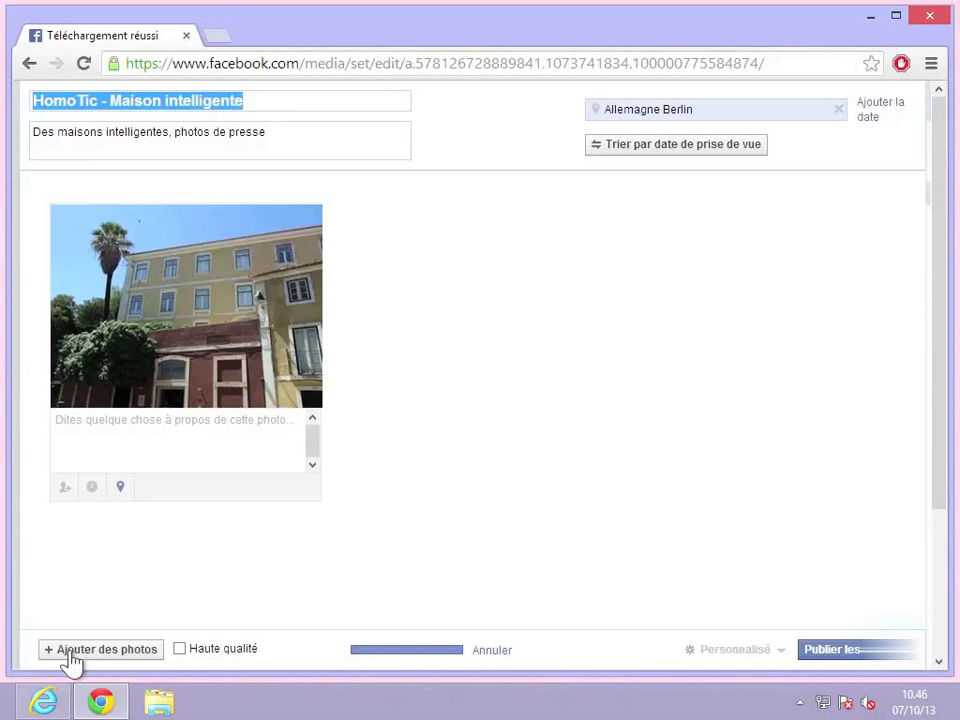
{"action": "left_click", "coordinate": [665, 480]}
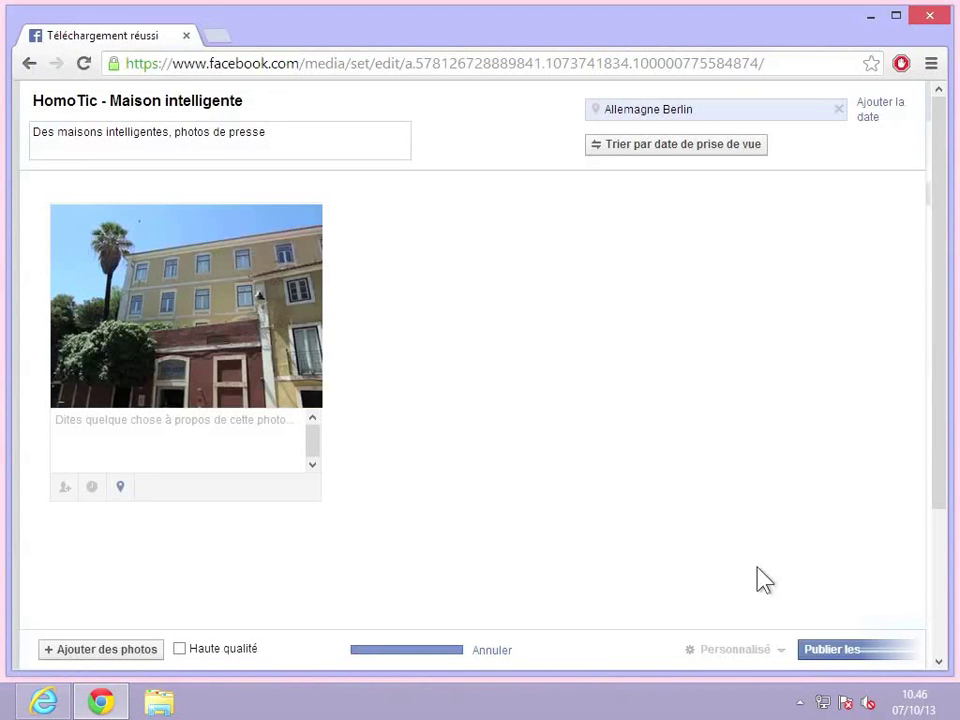
{"action": "left_click", "coordinate": [841, 652]}
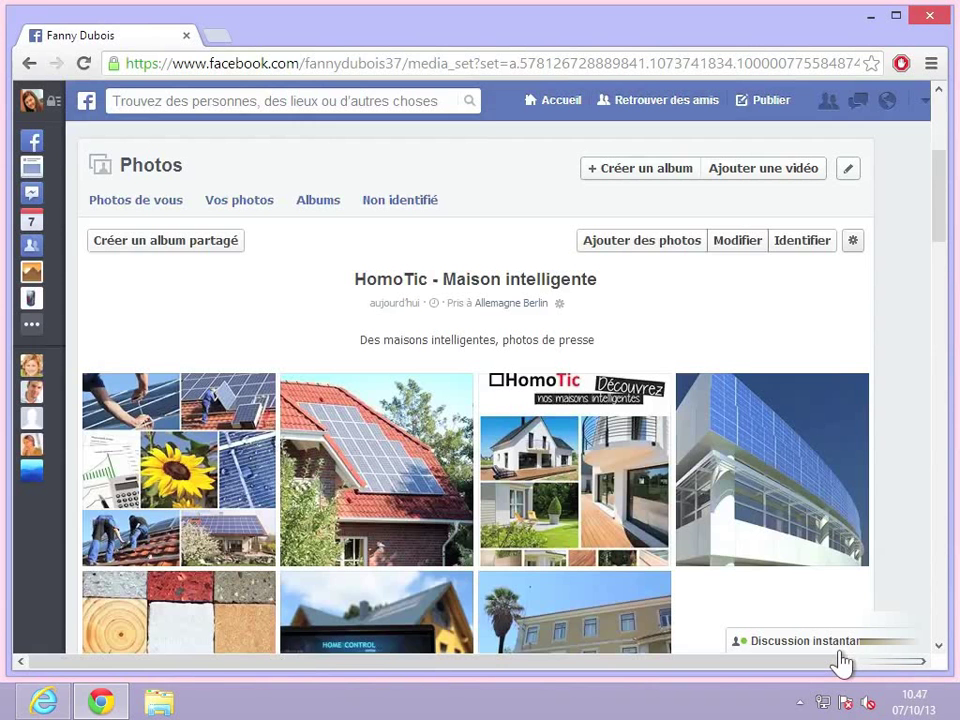
Open the HomoTic - Maison intelligente album for editing, review its details and photo captions including the solar collage's, and finish editing.
{"action": "left_click", "coordinate": [730, 248]}
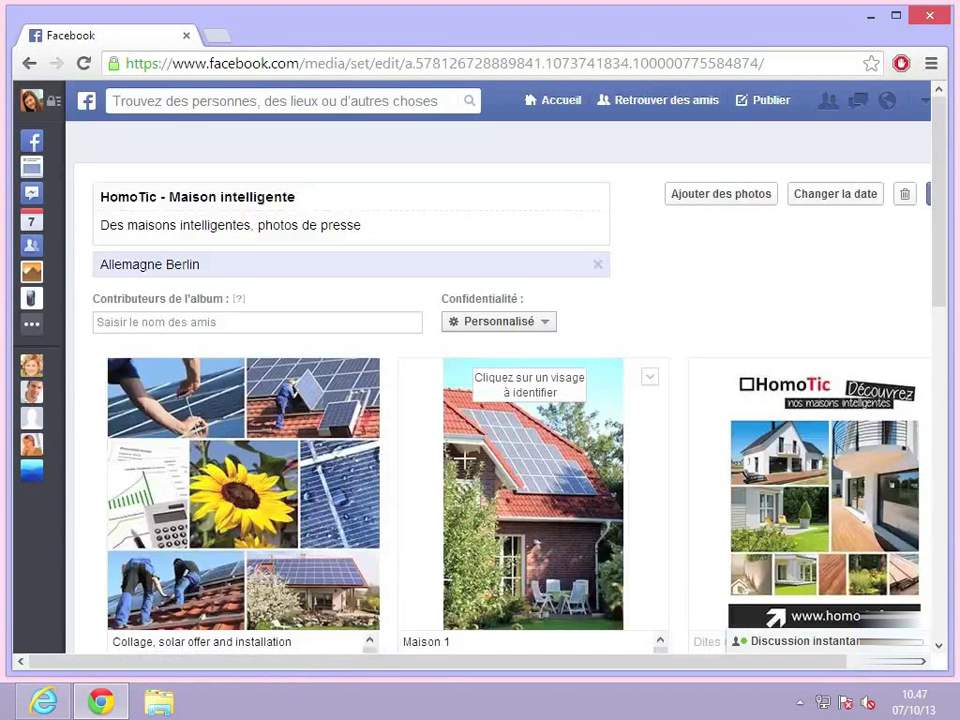
{"action": "scroll", "coordinate": [465, 461], "scroll_direction": "down", "scroll_amount": 1}
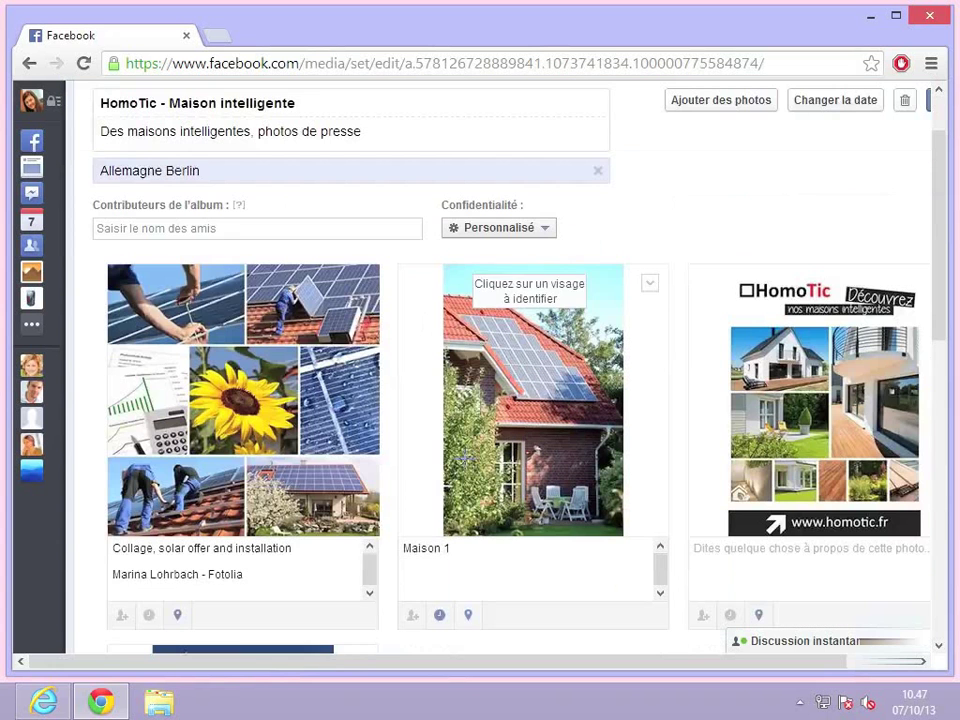
{"action": "left_click", "coordinate": [266, 580]}
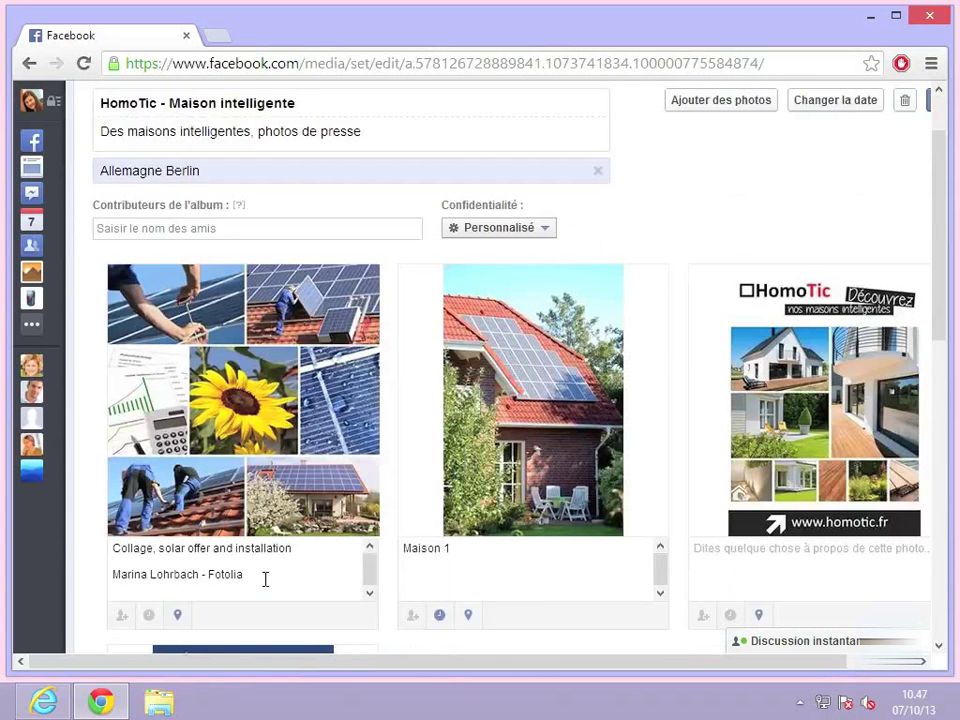
{"action": "scroll", "coordinate": [265, 580], "scroll_direction": "down", "scroll_amount": 2}
{"action": "scroll", "coordinate": [262, 577], "scroll_direction": "down", "scroll_amount": 1}
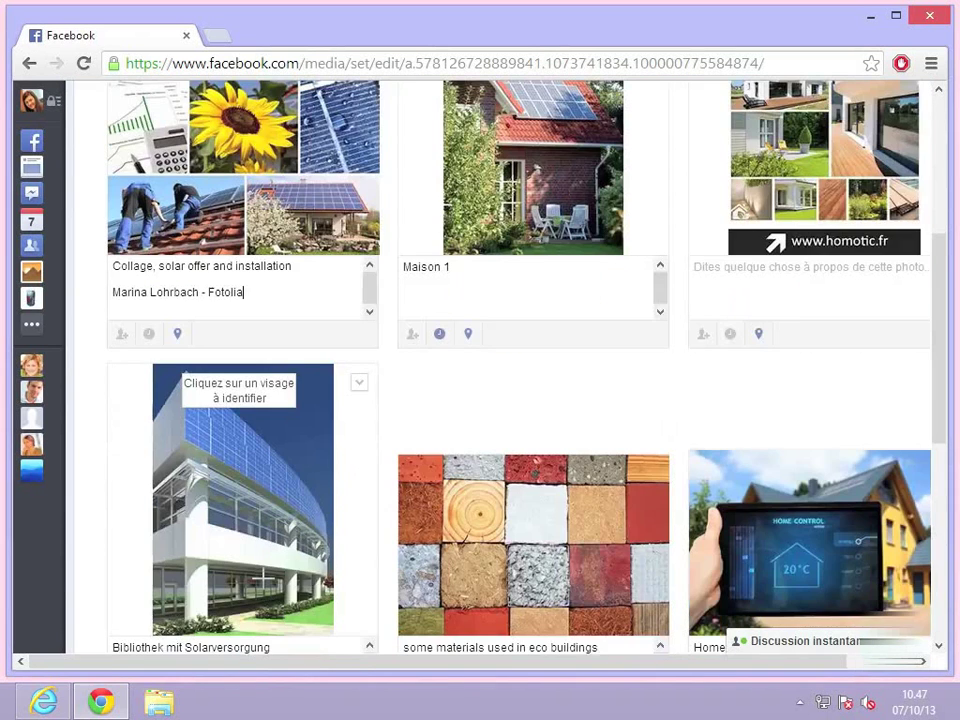
{"action": "scroll", "coordinate": [264, 574], "scroll_direction": "up", "scroll_amount": 4}
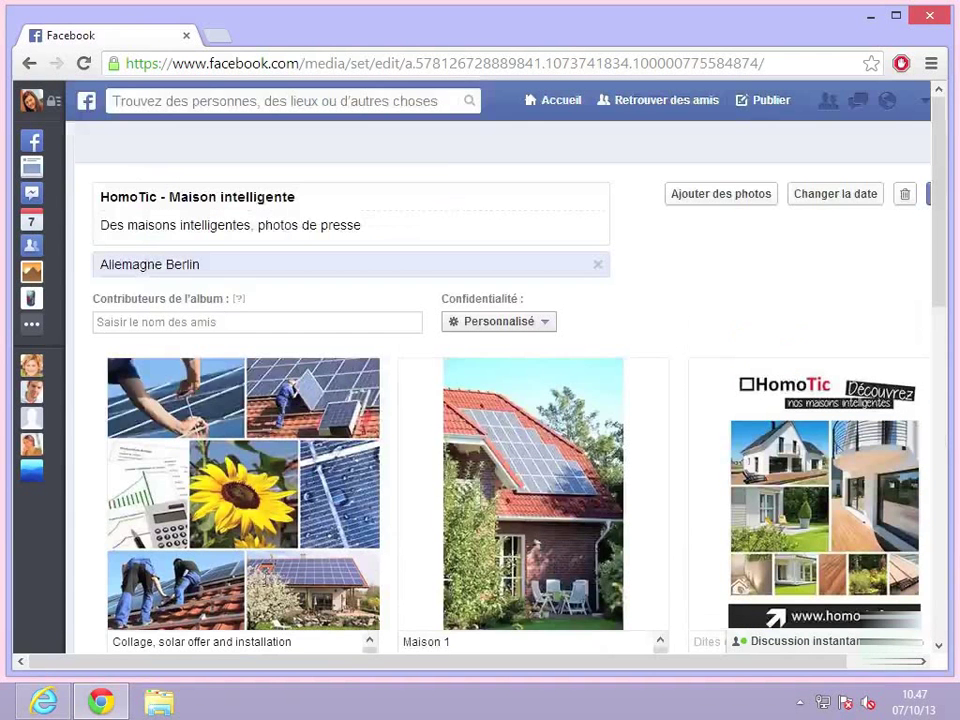
{"action": "scroll", "coordinate": [740, 310], "scroll_direction": "right", "scroll_amount": 2}
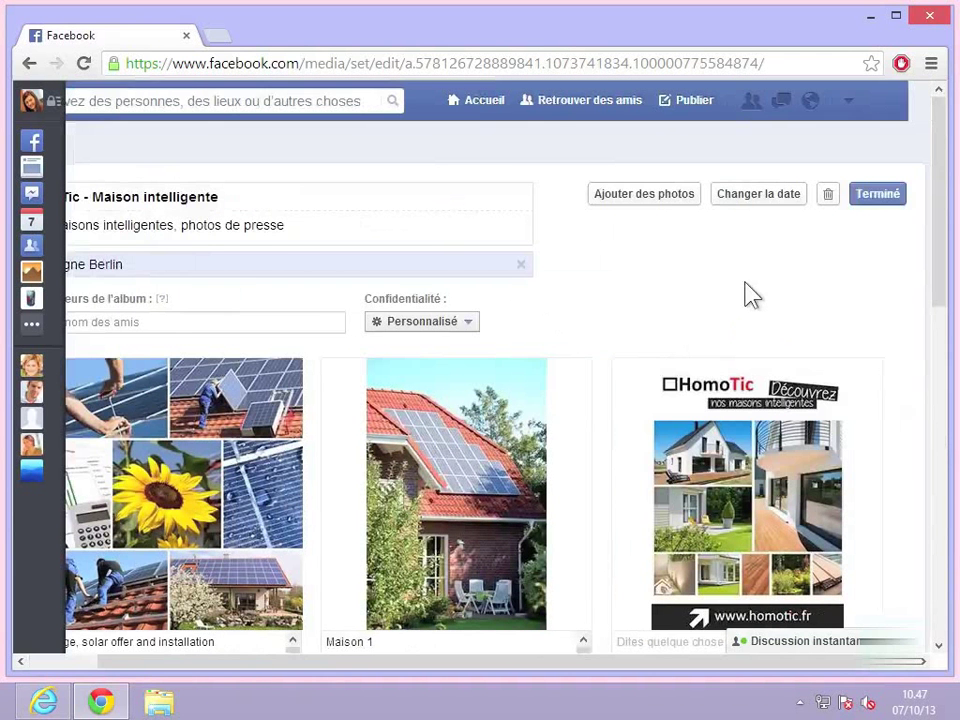
{"action": "left_click", "coordinate": [875, 197]}
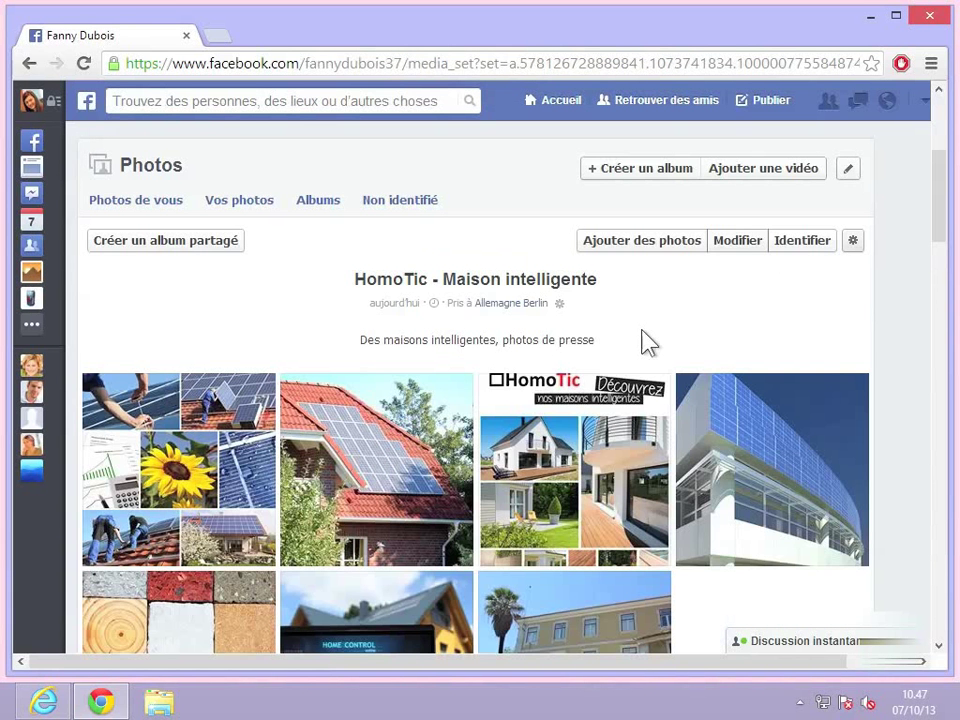
Check the album's extra options for getting the link or deleting it, and view the HomoTic poster at full size before closing it.
{"action": "left_click", "coordinate": [853, 243]}
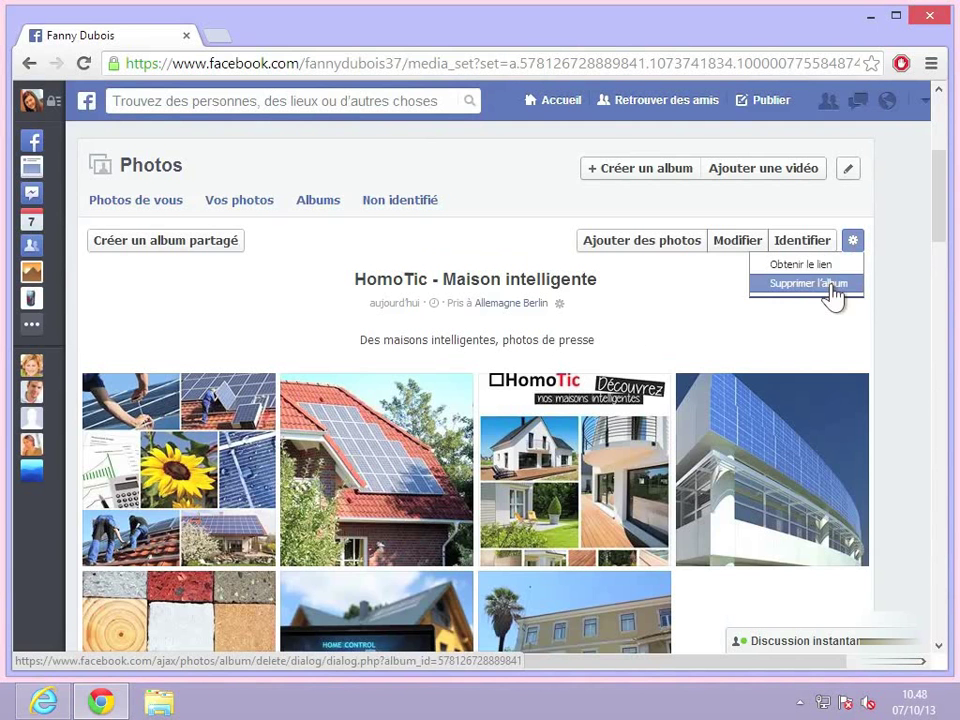
{"action": "left_click", "coordinate": [681, 336]}
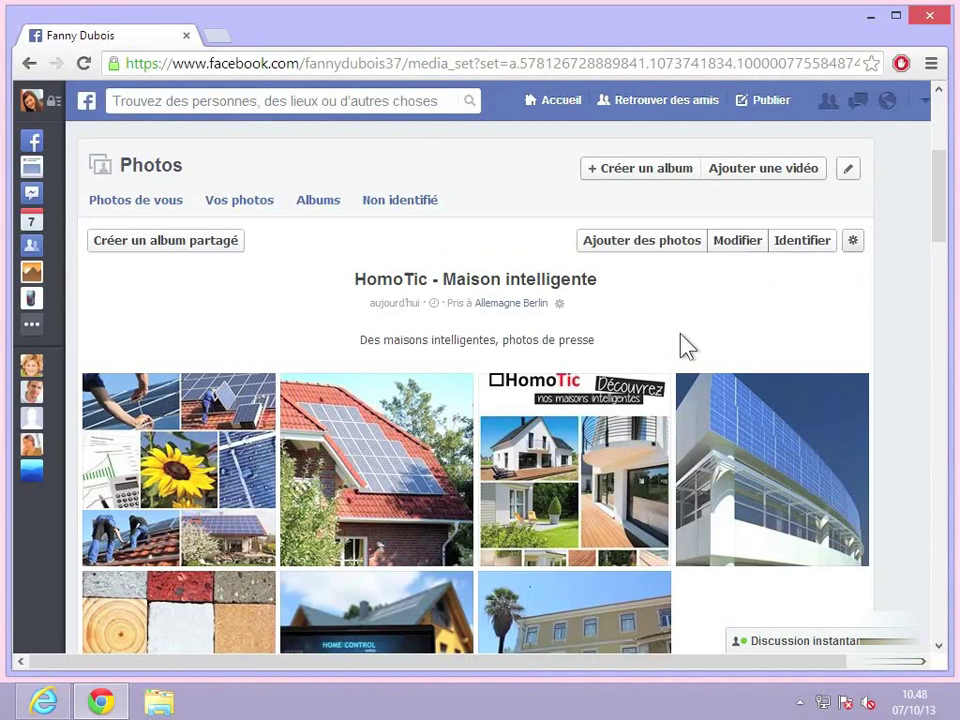
{"action": "left_click", "coordinate": [562, 485]}
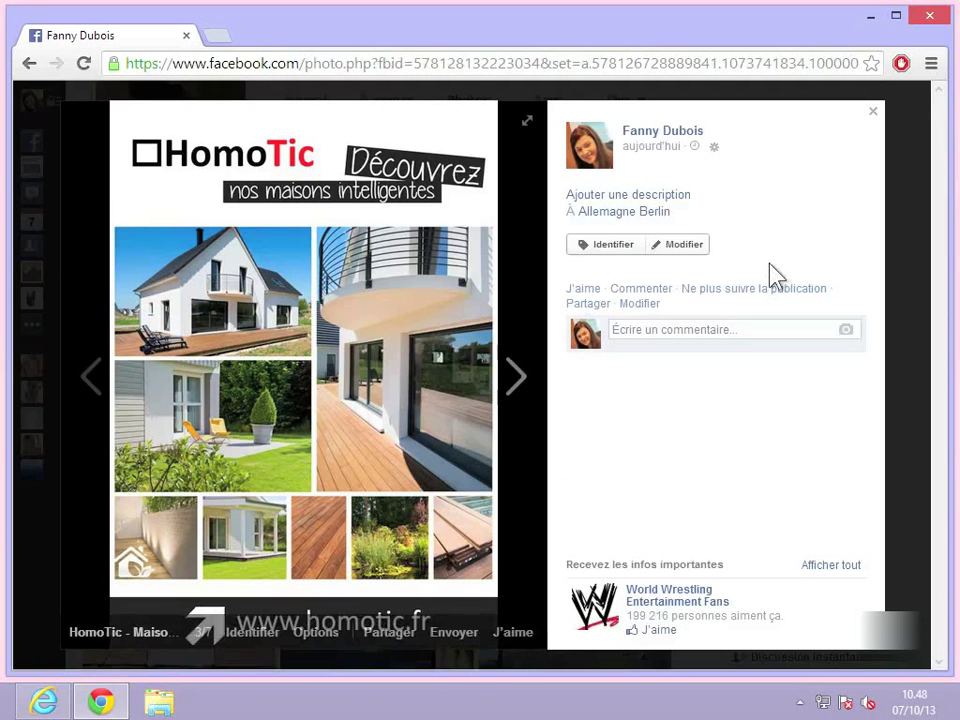
{"action": "left_click", "coordinate": [875, 115]}
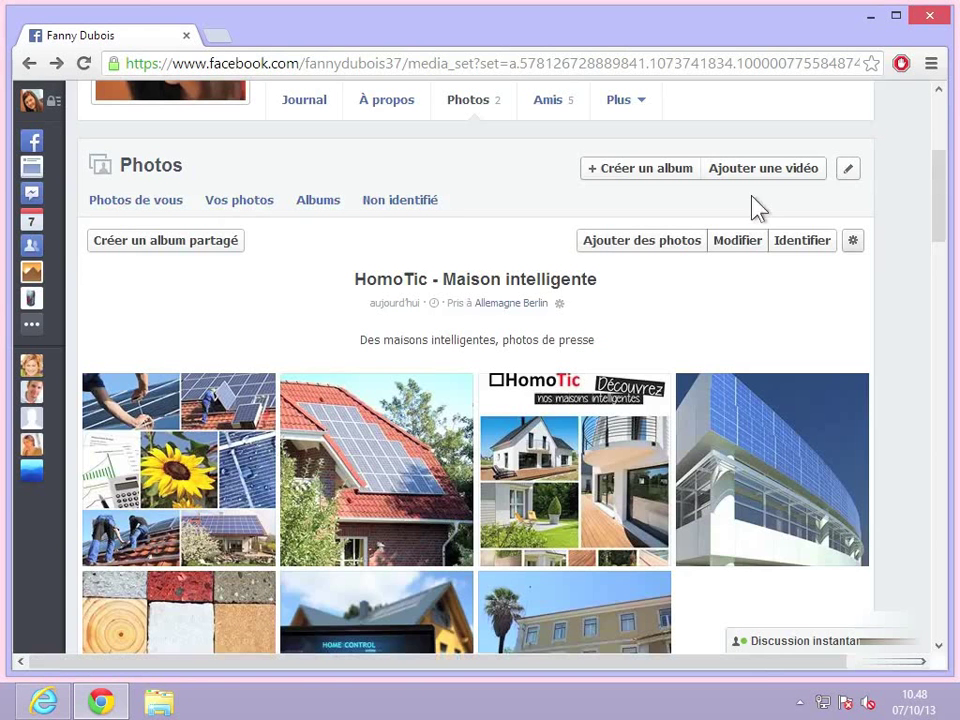
Show the Photos de vous section of the profile's photos.
{"action": "scroll", "coordinate": [594, 343], "scroll_direction": "up", "scroll_amount": 2}
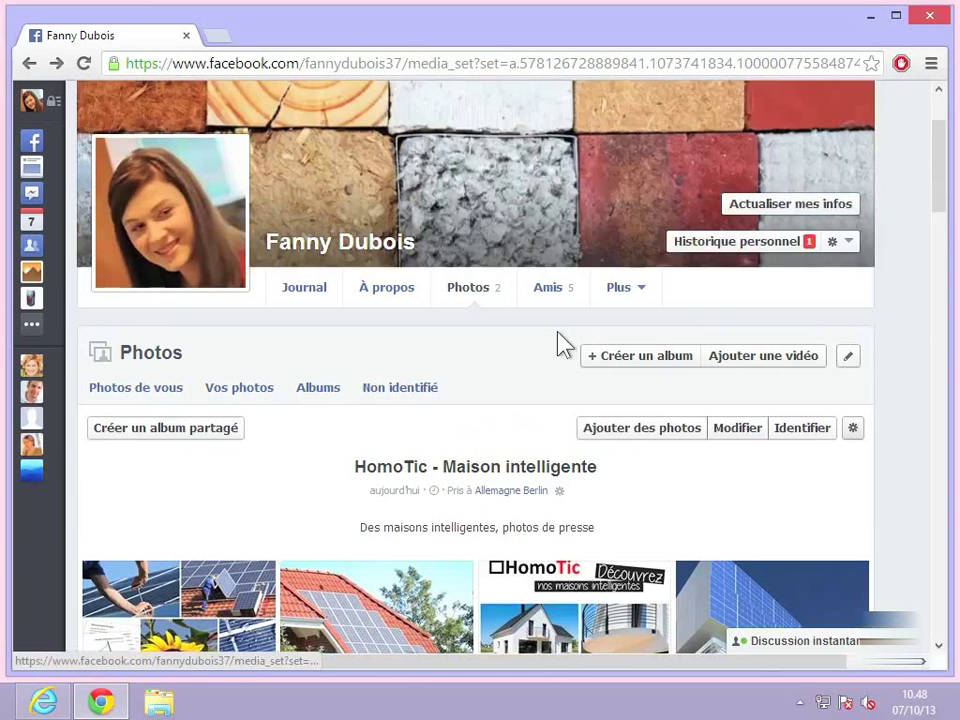
{"action": "left_click", "coordinate": [178, 390]}
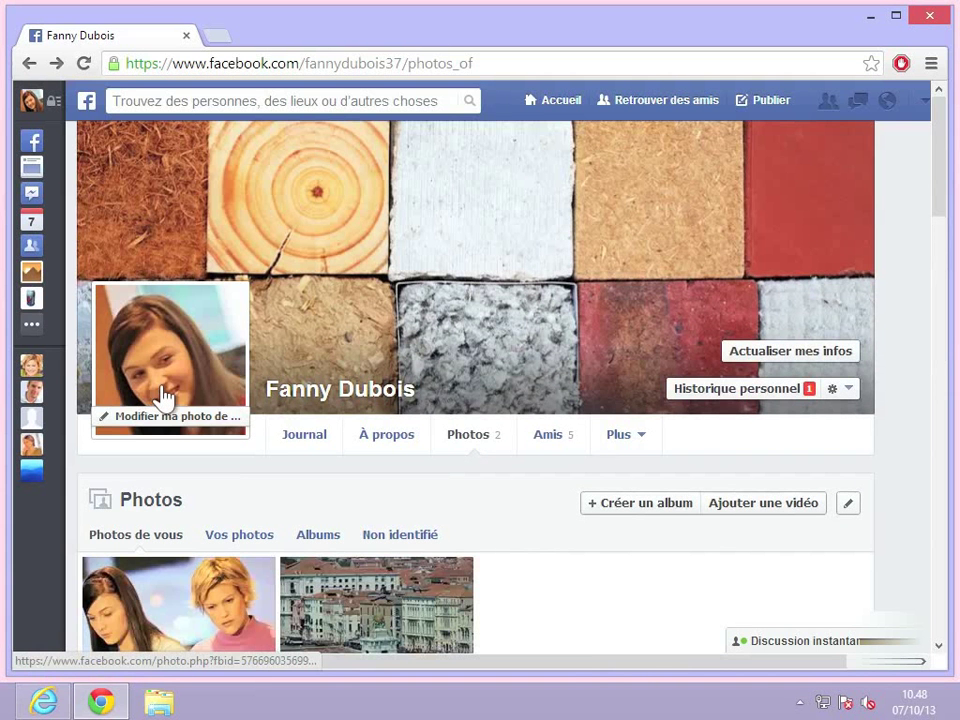